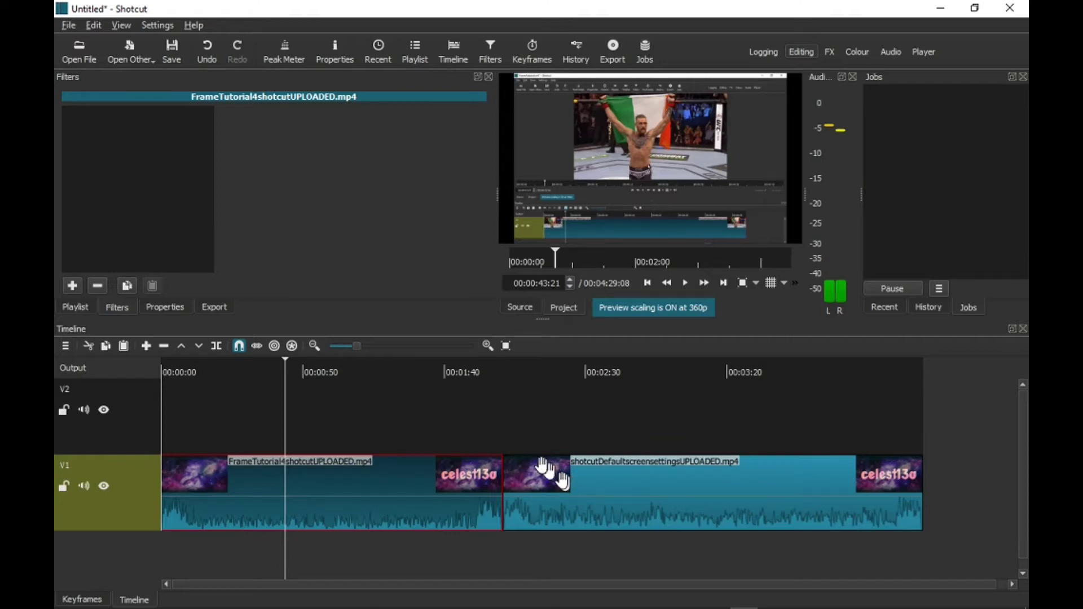
- Select the first clip, FrameTutorial4shotcut, and bring up the list of available filters
{"action": "left_click", "coordinate": [628, 509]}
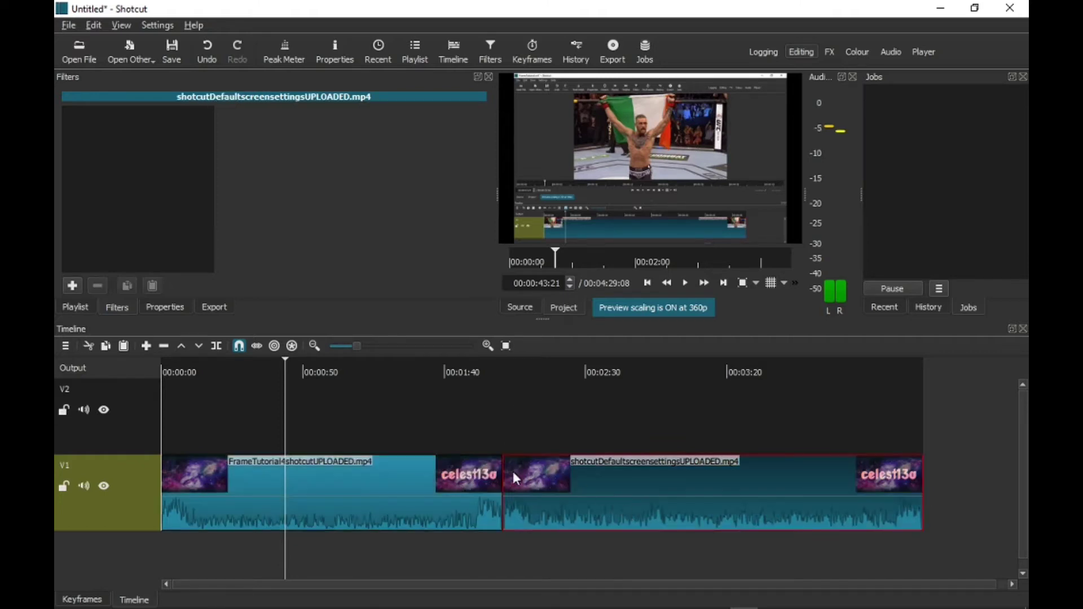
{"action": "left_click", "coordinate": [378, 495]}
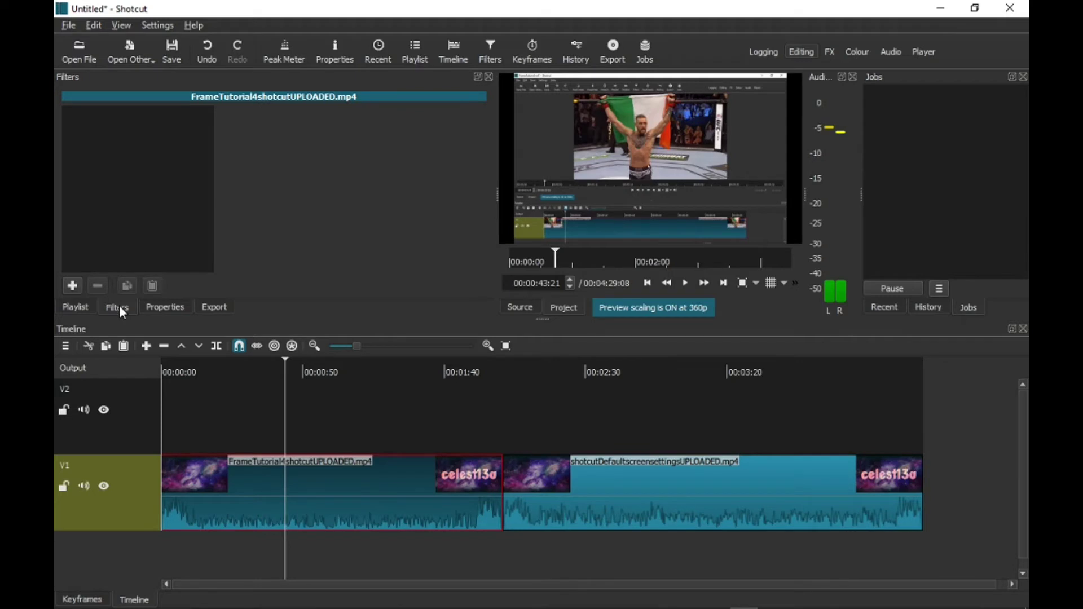
{"action": "left_click", "coordinate": [74, 286]}
{"action": "scroll", "coordinate": [74, 285], "scroll_direction": "down", "scroll_amount": 3}
{"action": "scroll", "coordinate": [74, 286], "scroll_direction": "down", "scroll_amount": 1}
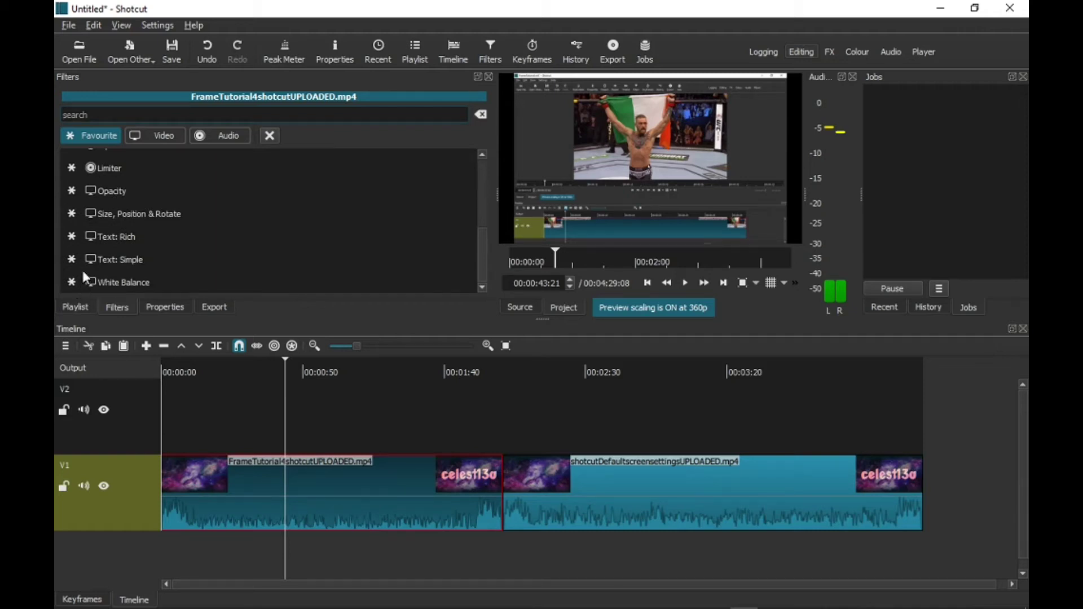
- Apply Text: Simple and replace the #timecode# placeholder with 'text example'
{"action": "left_click", "coordinate": [116, 266]}
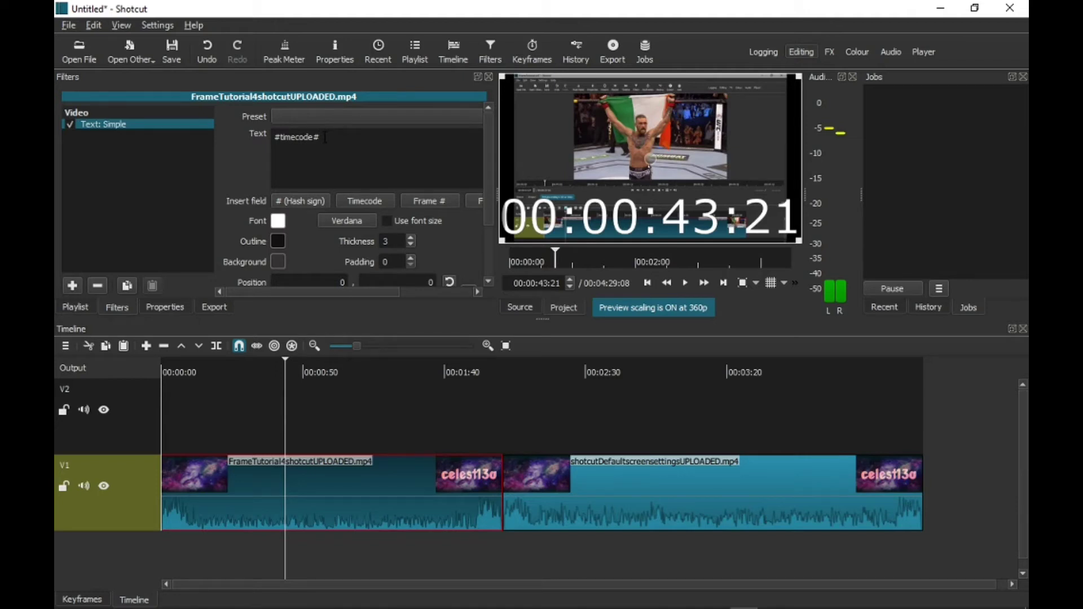
{"action": "left_click_drag", "start_coordinate": [326, 136], "coordinate": [285, 130]}
{"action": "key", "text": "Delete"}
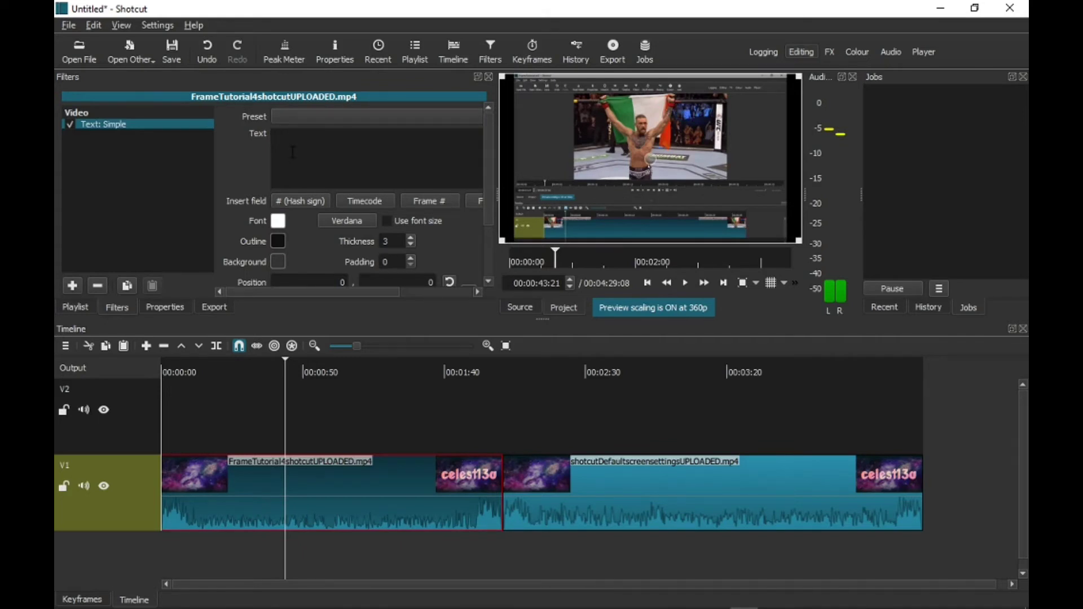
{"action": "type", "text": "text "}
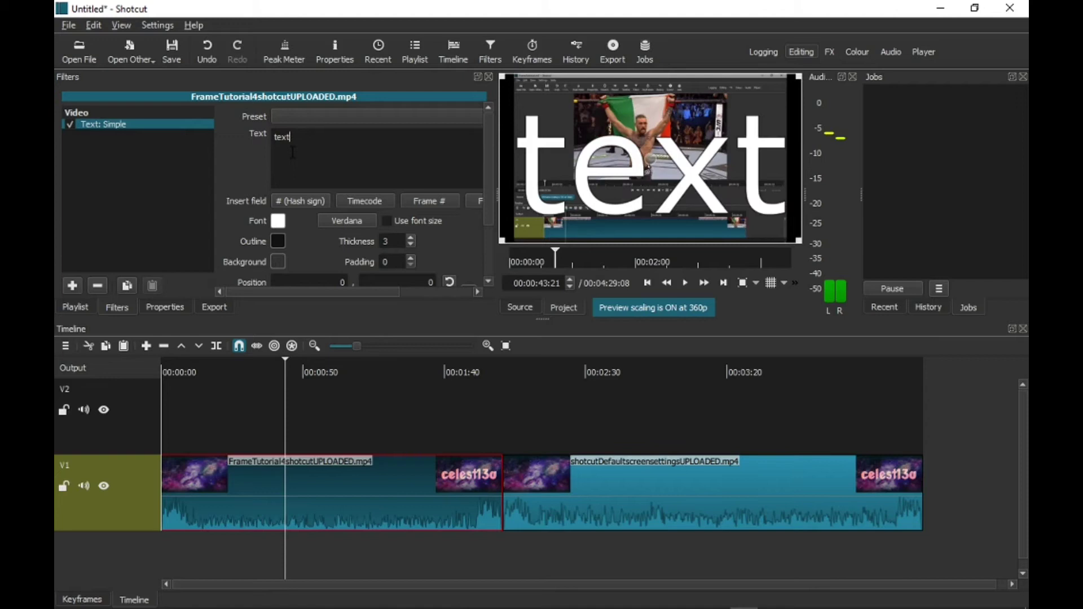
{"action": "type", "text": "e"}
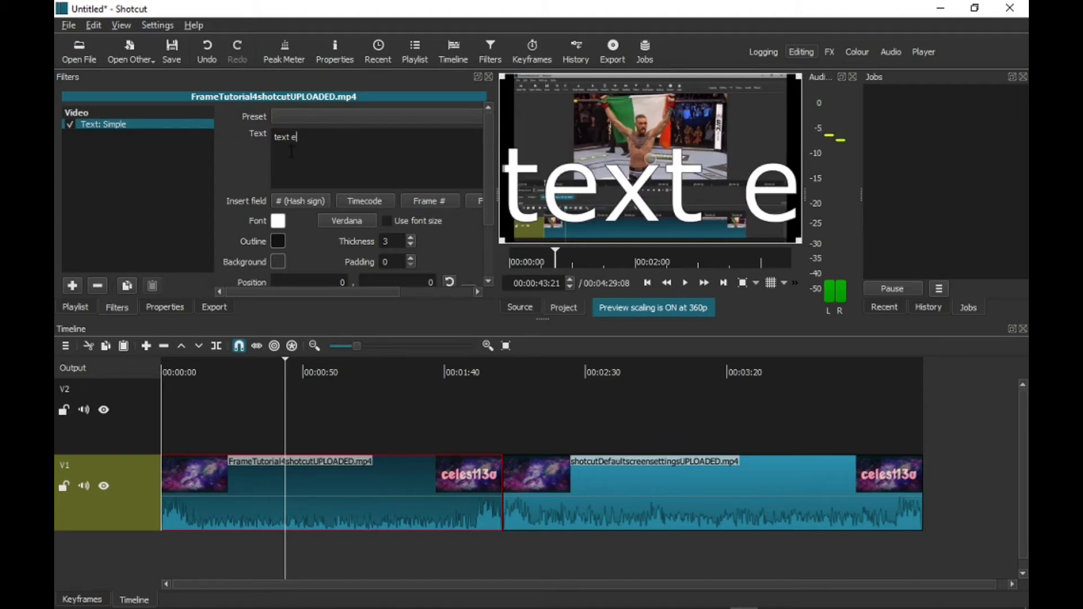
{"action": "type", "text": "xample"}
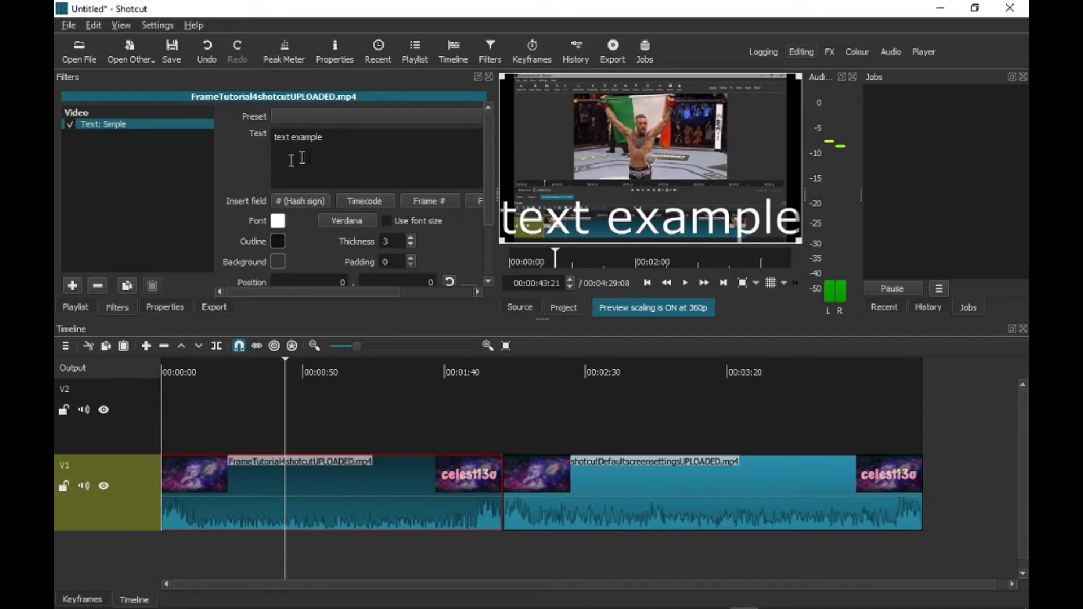
- Select the overlay text, shrink its box and drag it up toward mid-frame
{"action": "left_click_drag", "start_coordinate": [331, 137], "coordinate": [273, 136]}
{"action": "left_click_drag", "start_coordinate": [501, 79], "coordinate": [682, 177]}
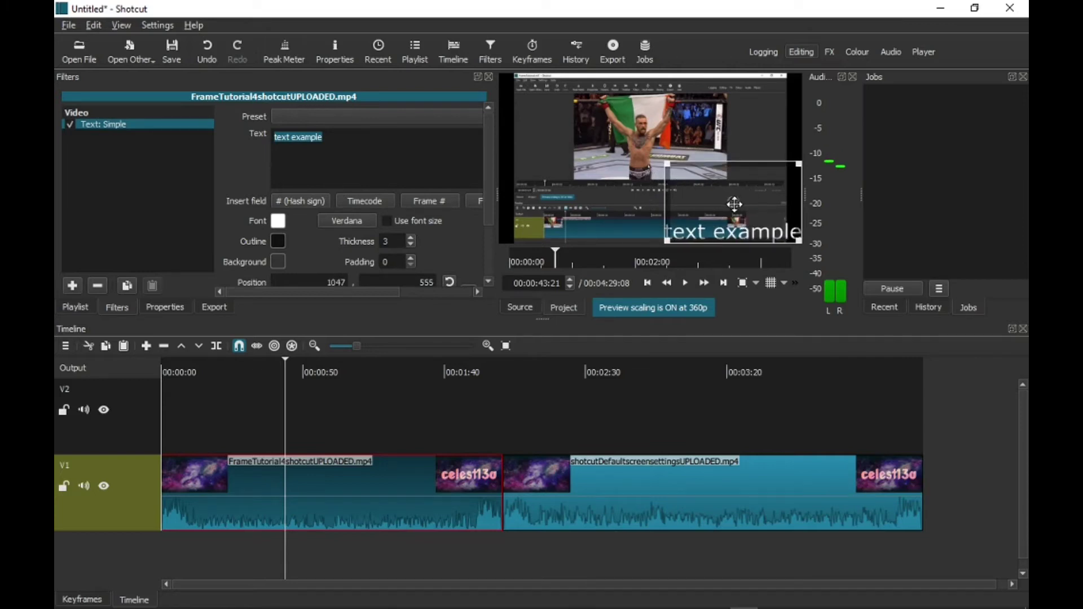
{"action": "mouse_move", "coordinate": [735, 198]}
{"action": "left_mouse_down"}
{"action": "mouse_move", "coordinate": [733, 140]}
{"action": "mouse_move", "coordinate": [660, 162]}
{"action": "left_mouse_up"}
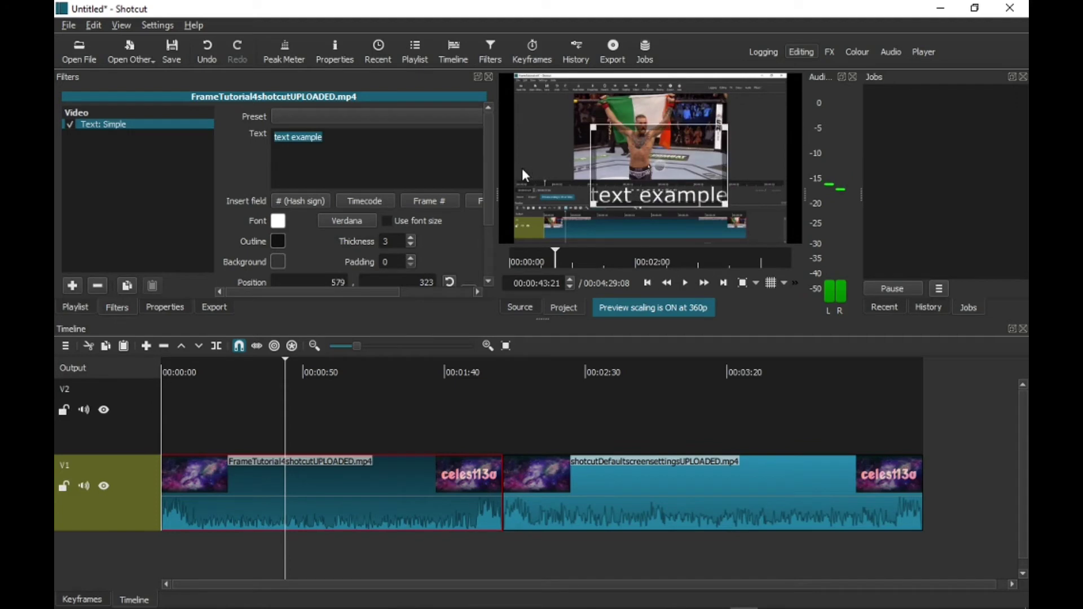
- Set the title's text colour to red
{"action": "left_click", "coordinate": [278, 220]}
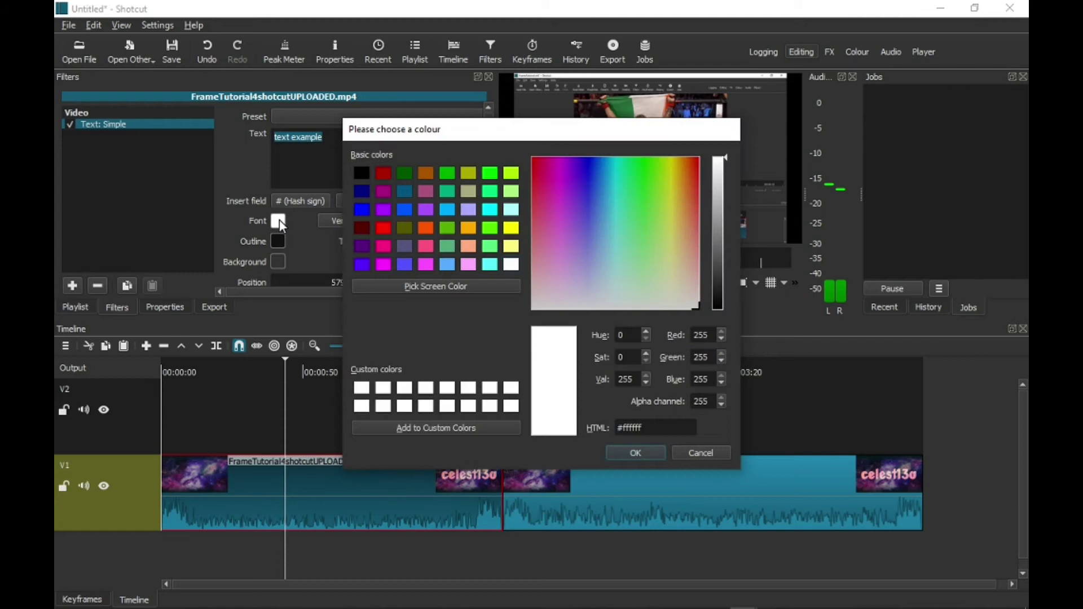
{"action": "left_click", "coordinate": [384, 228]}
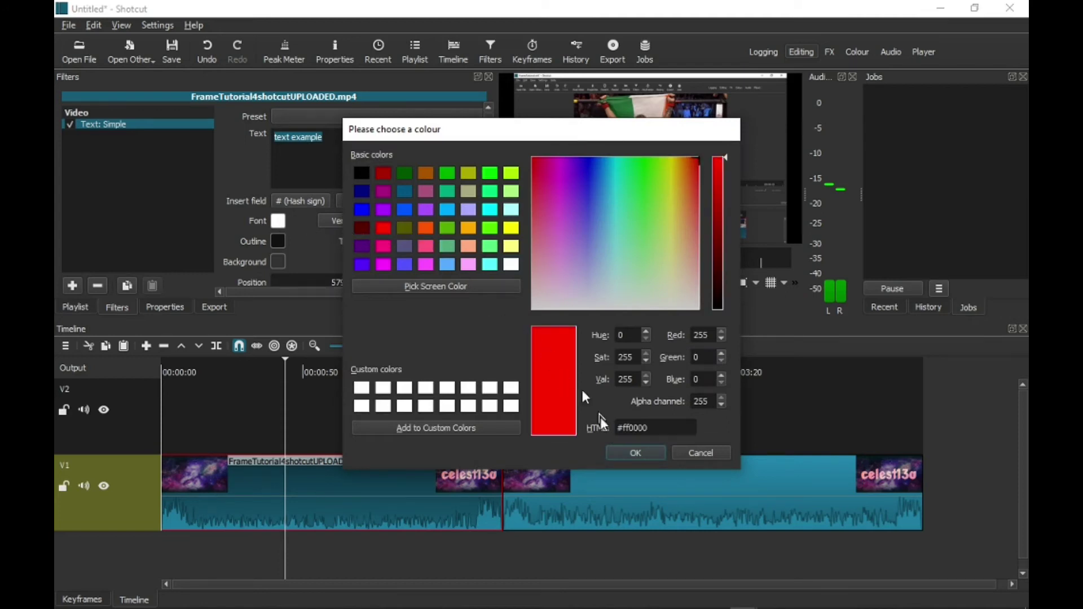
{"action": "left_click", "coordinate": [631, 452]}
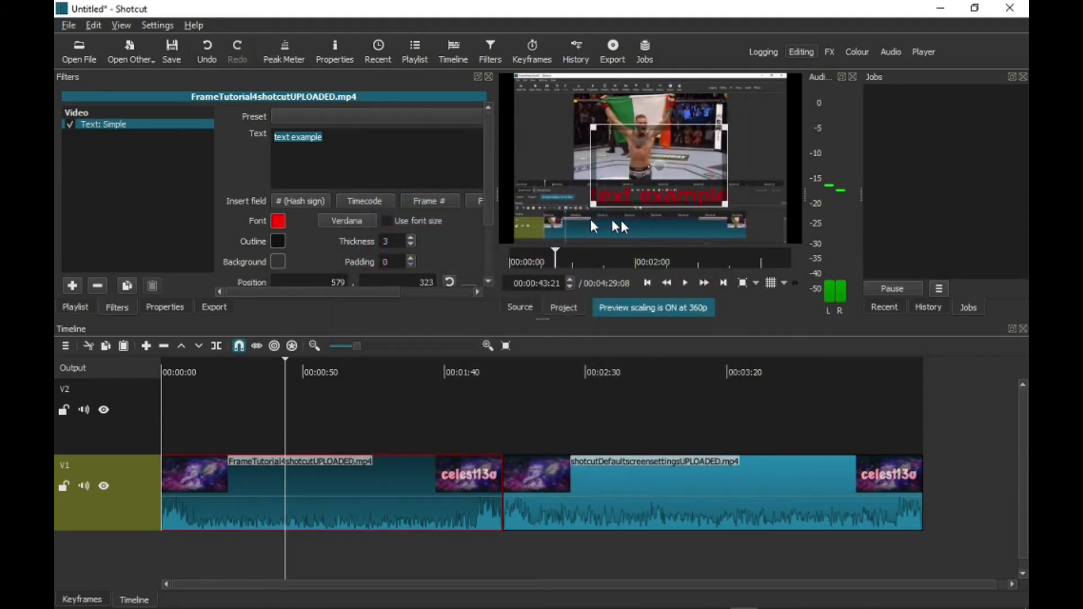
- Give the text a yellow outline with thickness 17
{"action": "left_click", "coordinate": [279, 241]}
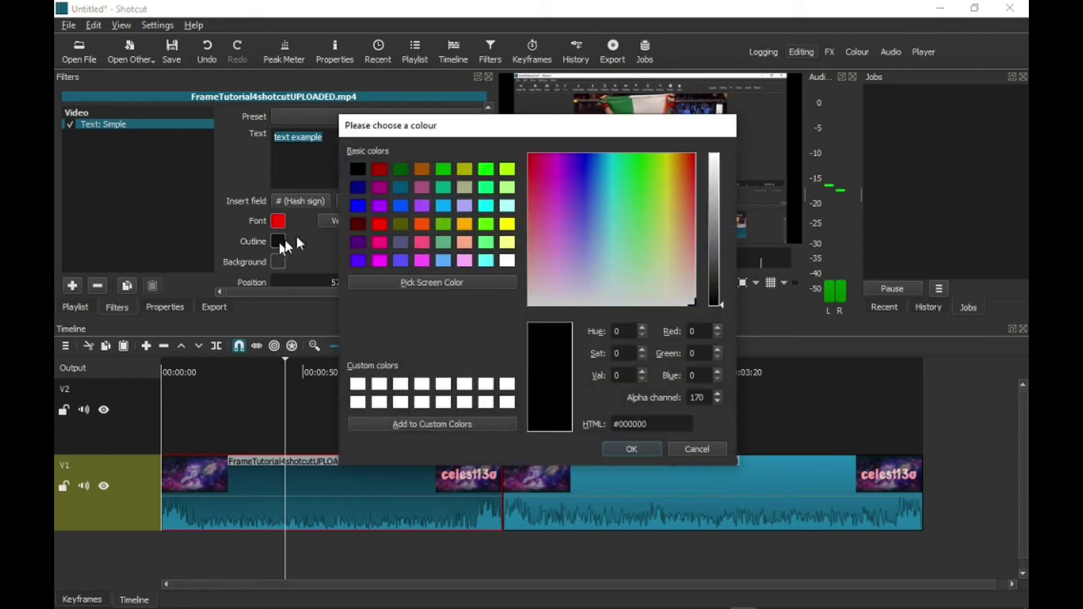
{"action": "left_click", "coordinate": [508, 223]}
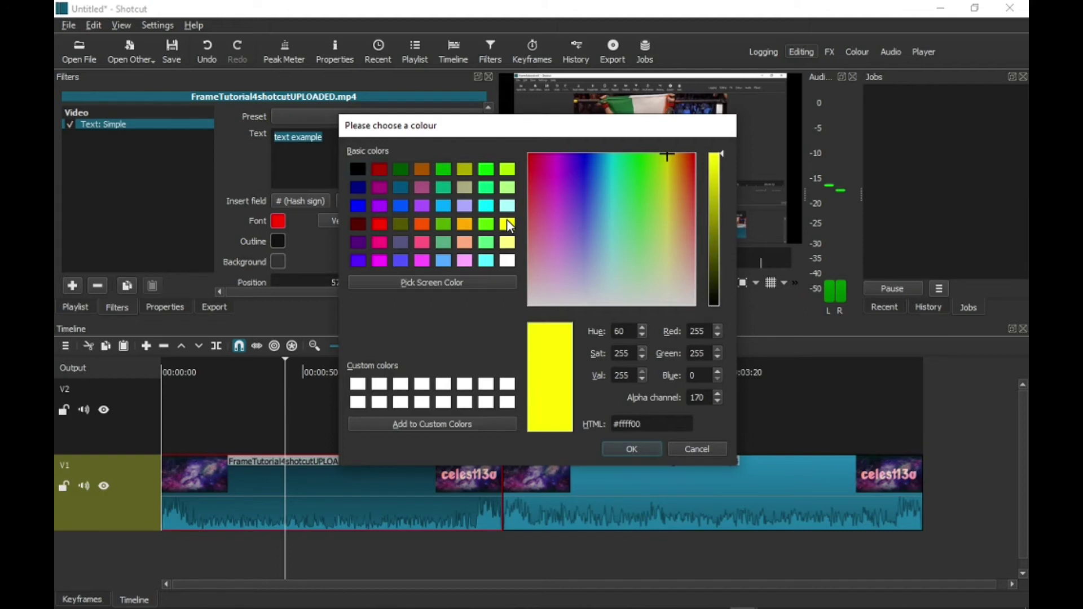
{"action": "left_click", "coordinate": [621, 448]}
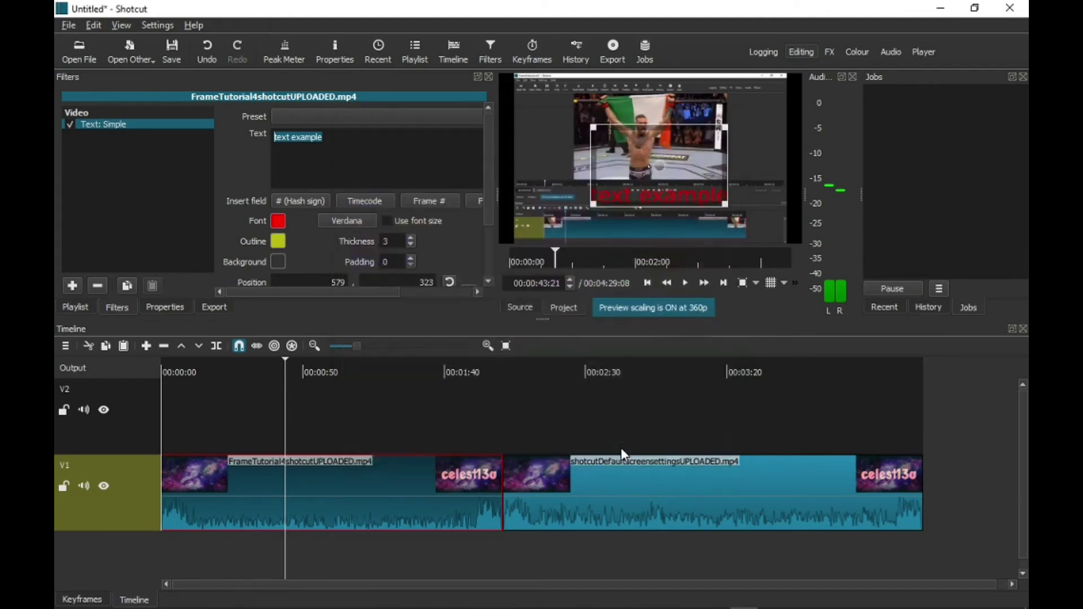
{"action": "left_click", "coordinate": [412, 238]}
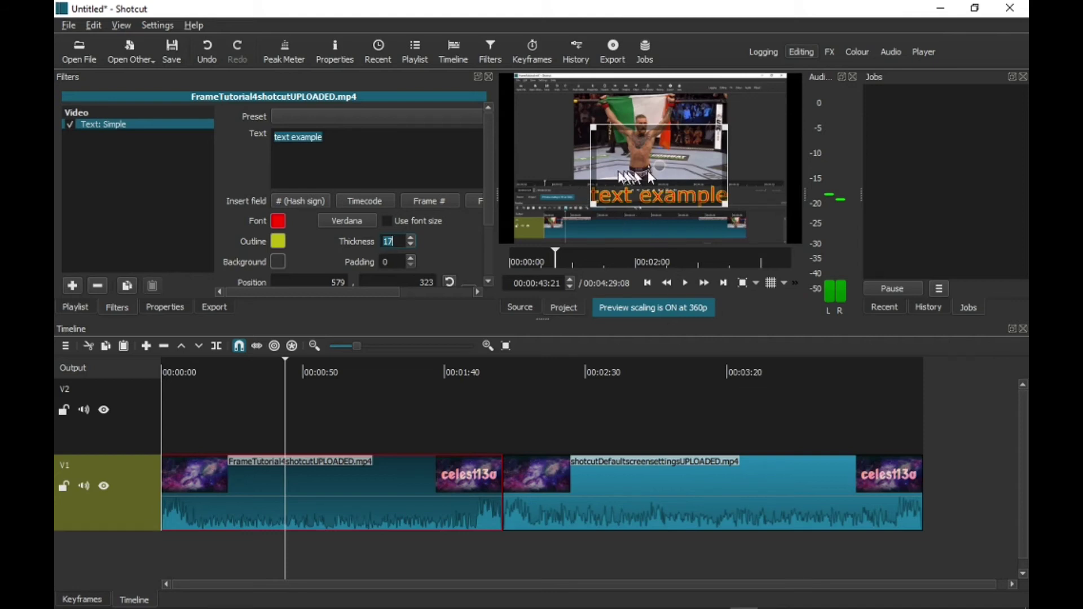
{"action": "left_click", "coordinate": [488, 280]}
{"action": "left_click", "coordinate": [489, 280]}
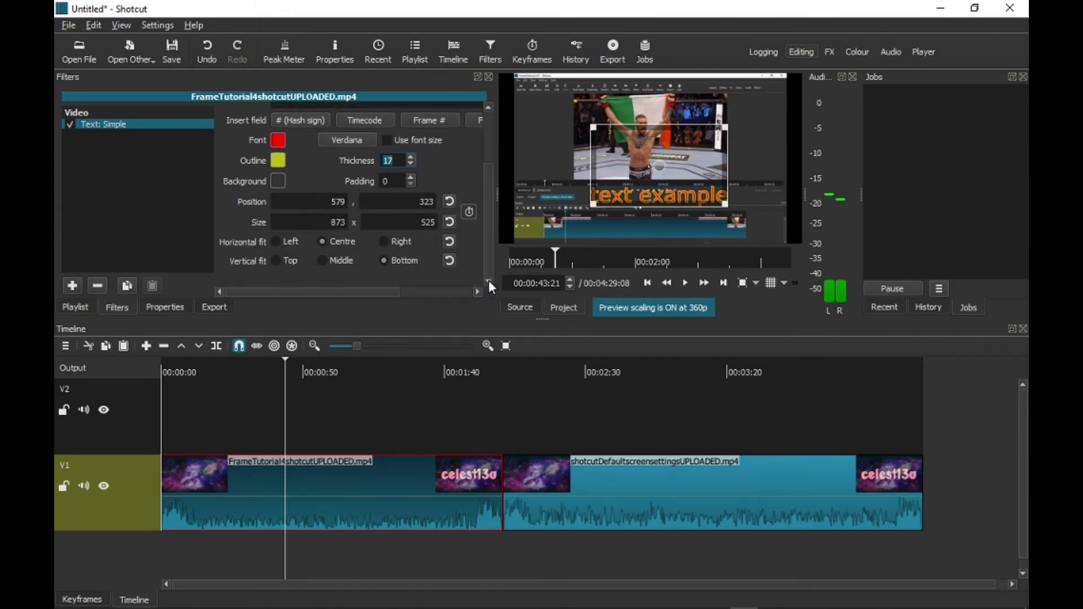
- Set the title background to black (#000000), replacing a first pink choice
{"action": "left_click", "coordinate": [277, 185]}
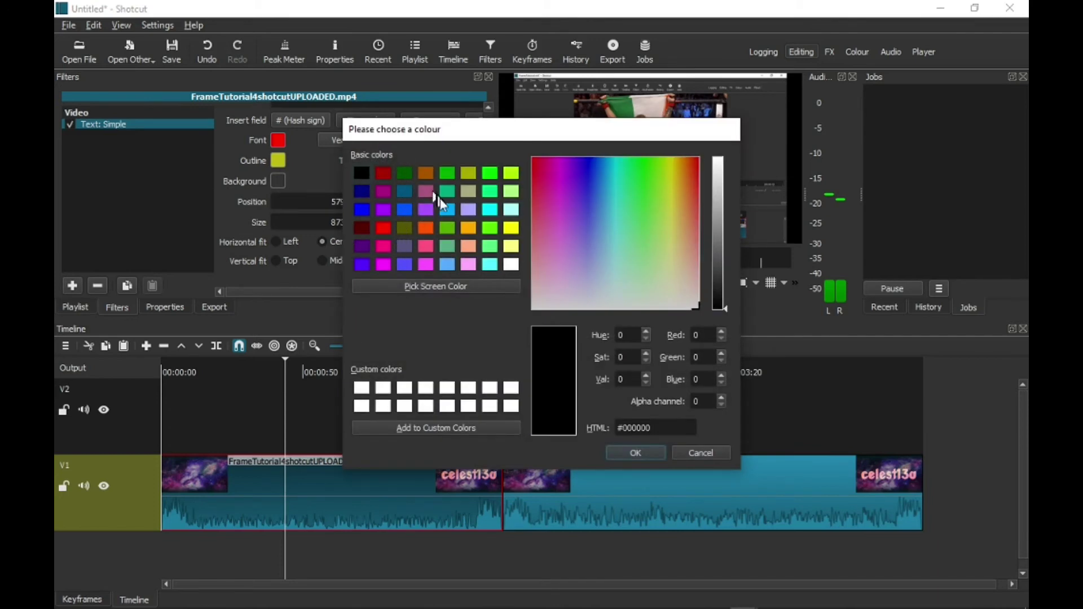
{"action": "left_click", "coordinate": [427, 189]}
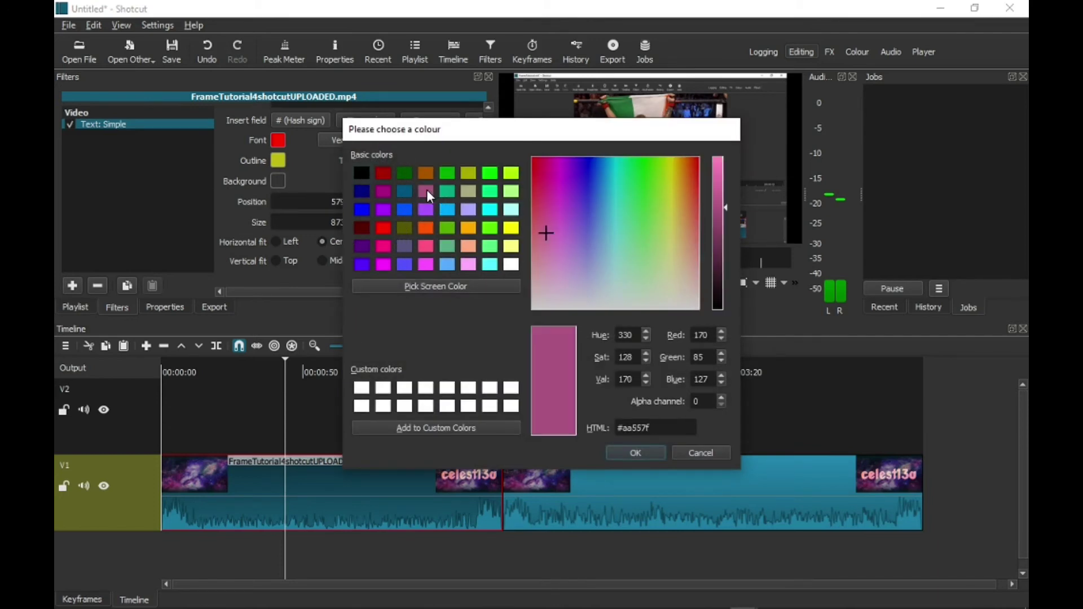
{"action": "left_click", "coordinate": [634, 455]}
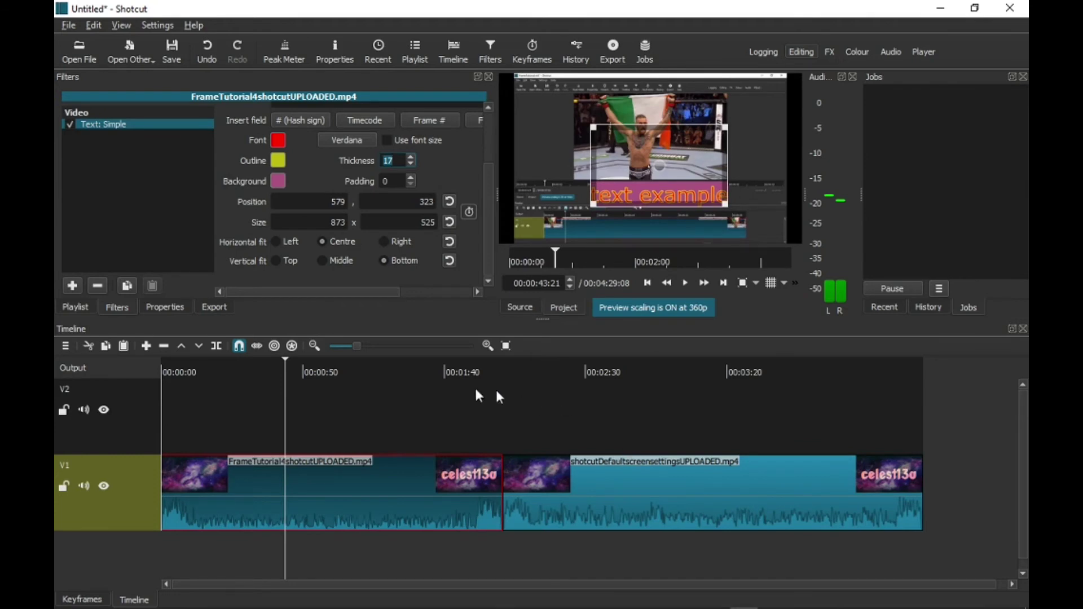
{"action": "left_click", "coordinate": [278, 181]}
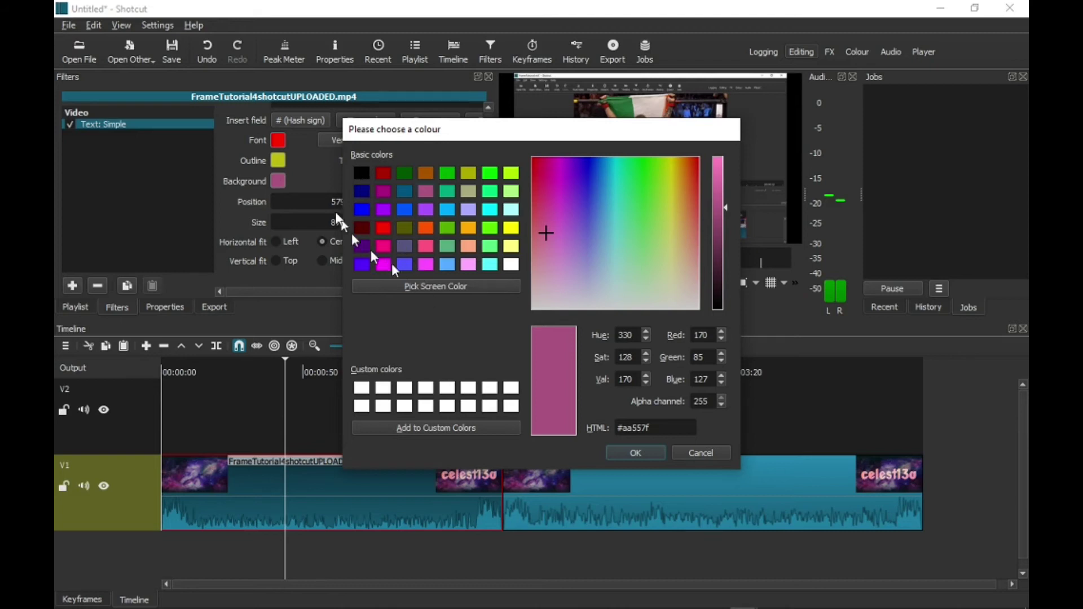
{"action": "left_click", "coordinate": [362, 173]}
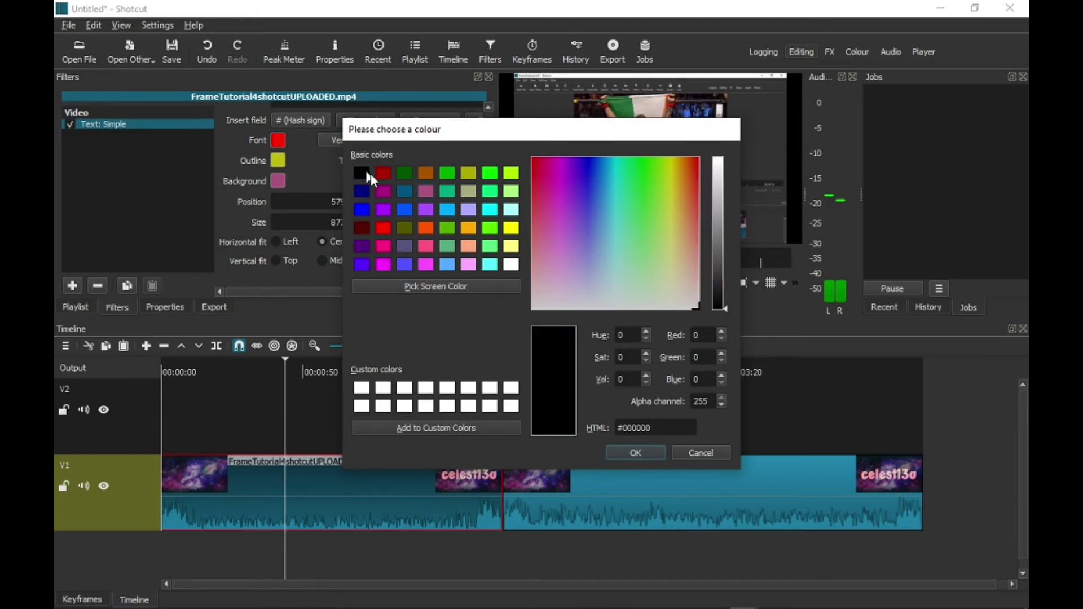
{"action": "left_click", "coordinate": [635, 454]}
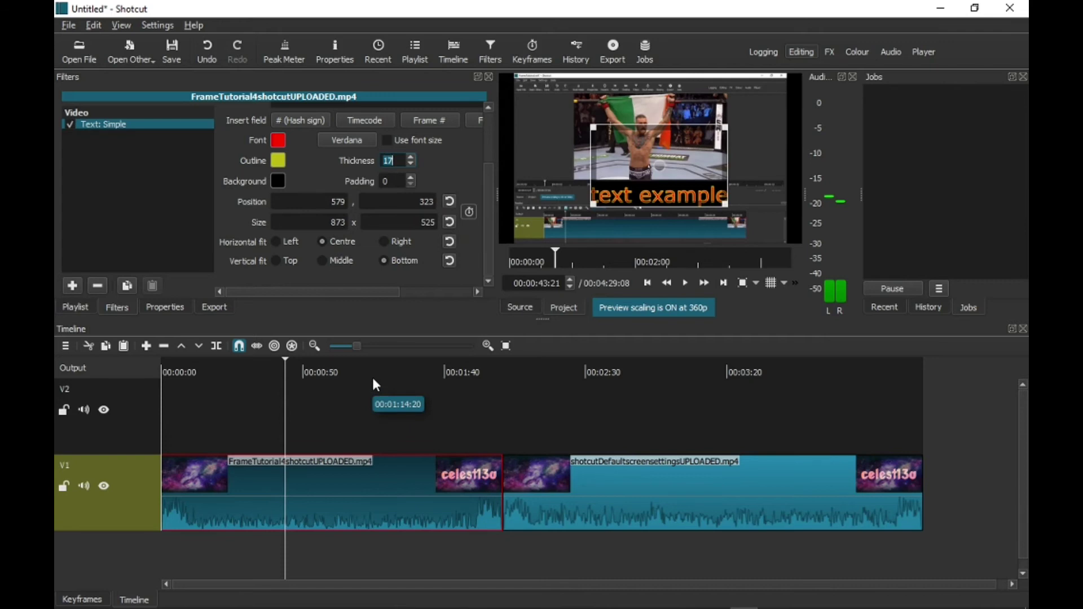
- Set the title's vertical position to Middle
{"action": "left_click", "coordinate": [322, 260]}
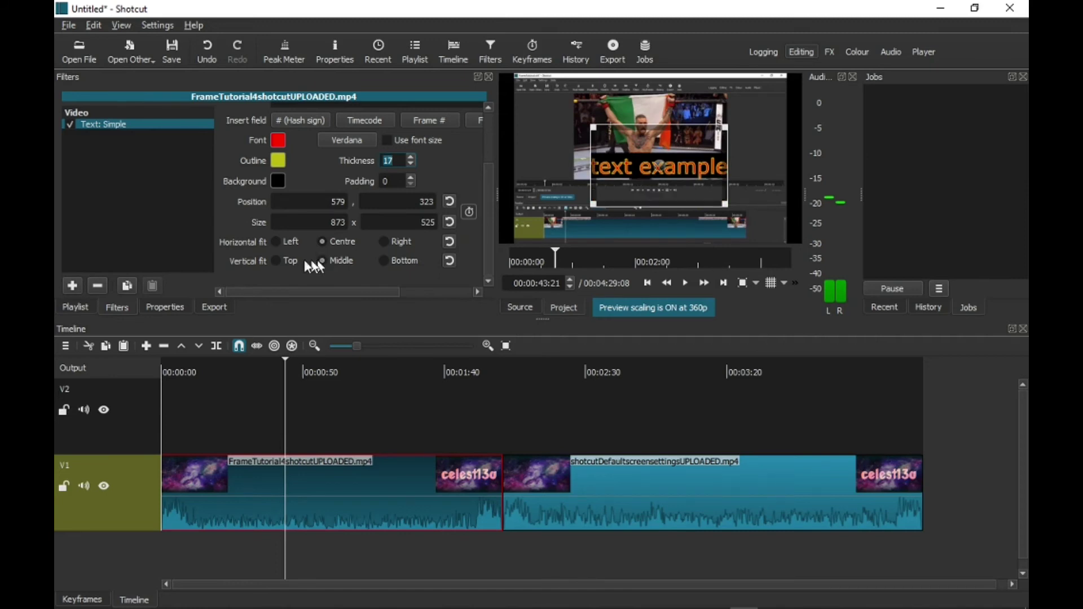
{"action": "left_click", "coordinate": [278, 260]}
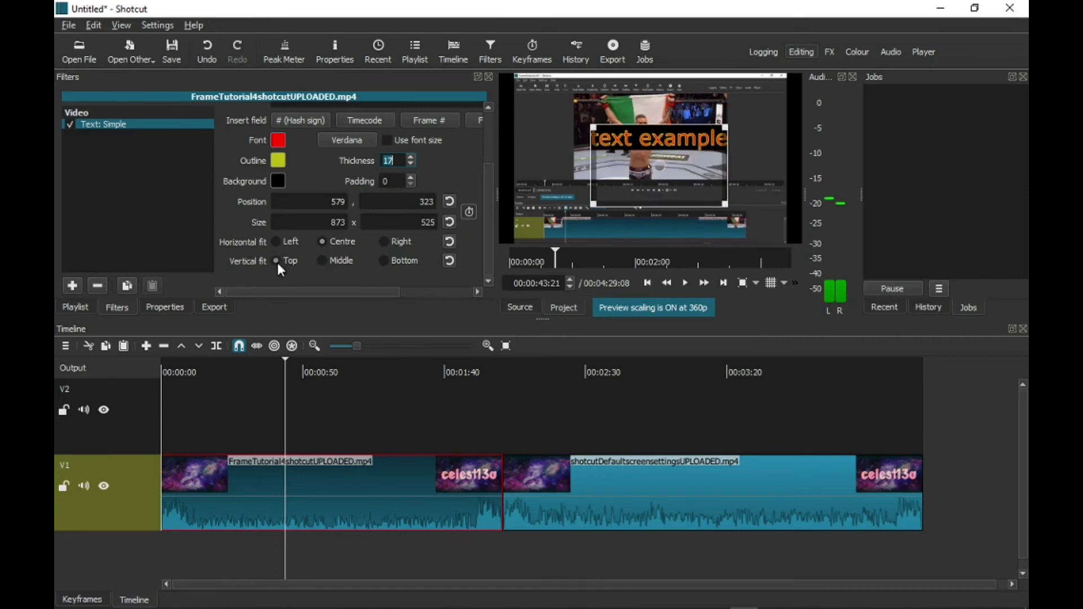
{"action": "left_click", "coordinate": [324, 260]}
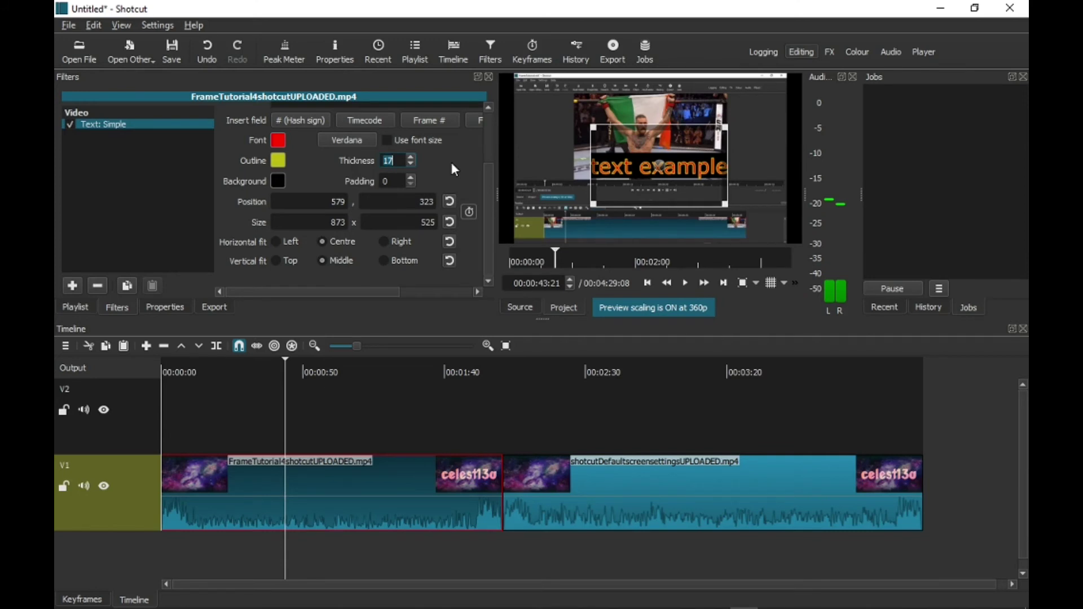
- Make the title font Bold, then switch it to Times New Roman Bold
{"action": "left_click", "coordinate": [354, 141]}
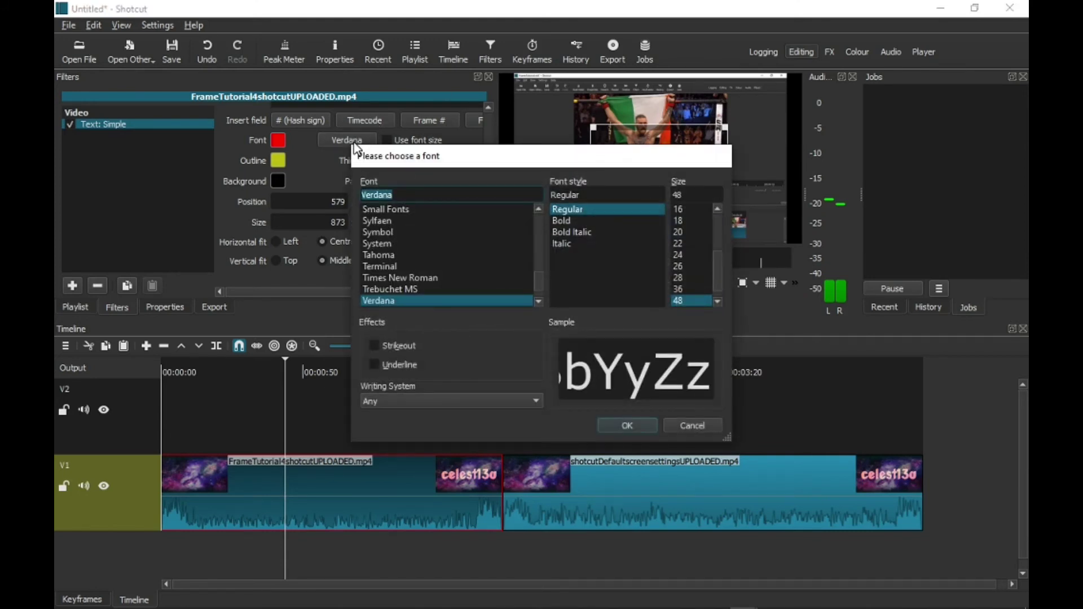
{"action": "left_click", "coordinate": [565, 221]}
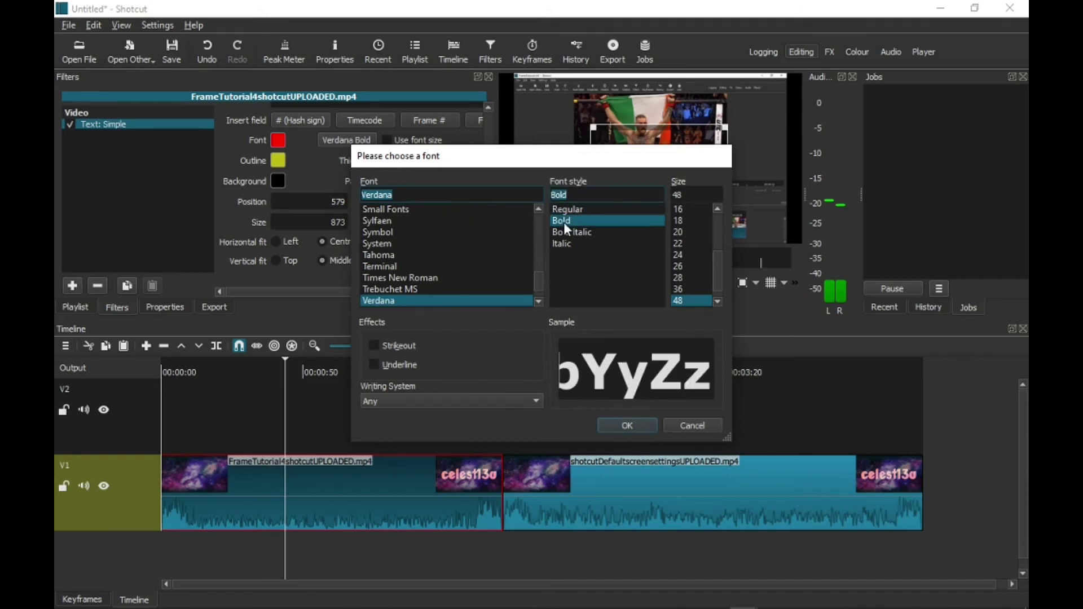
{"action": "left_click", "coordinate": [627, 426]}
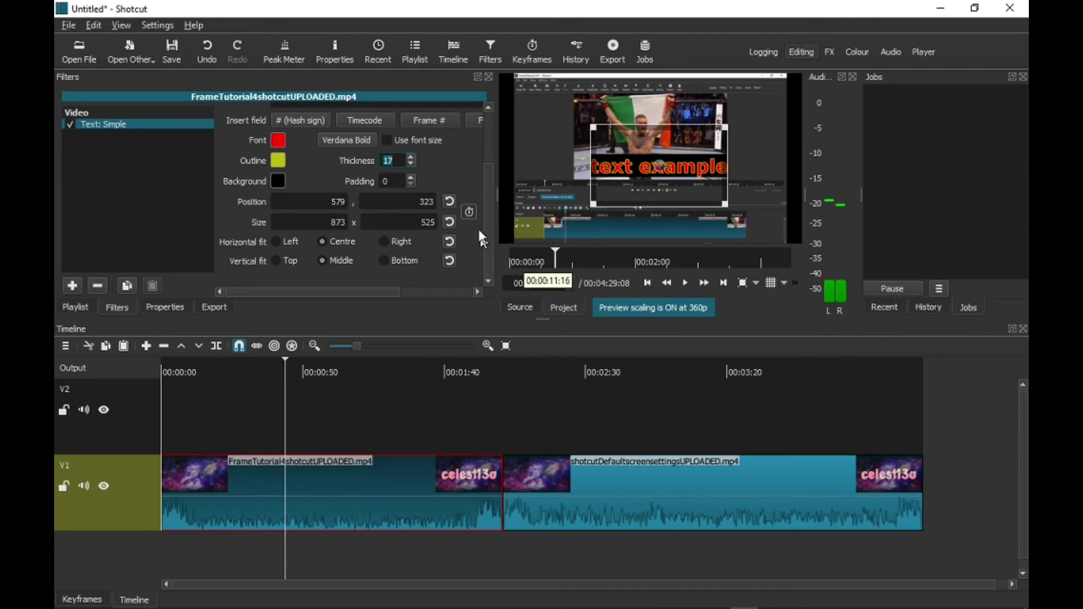
{"action": "left_click", "coordinate": [344, 139]}
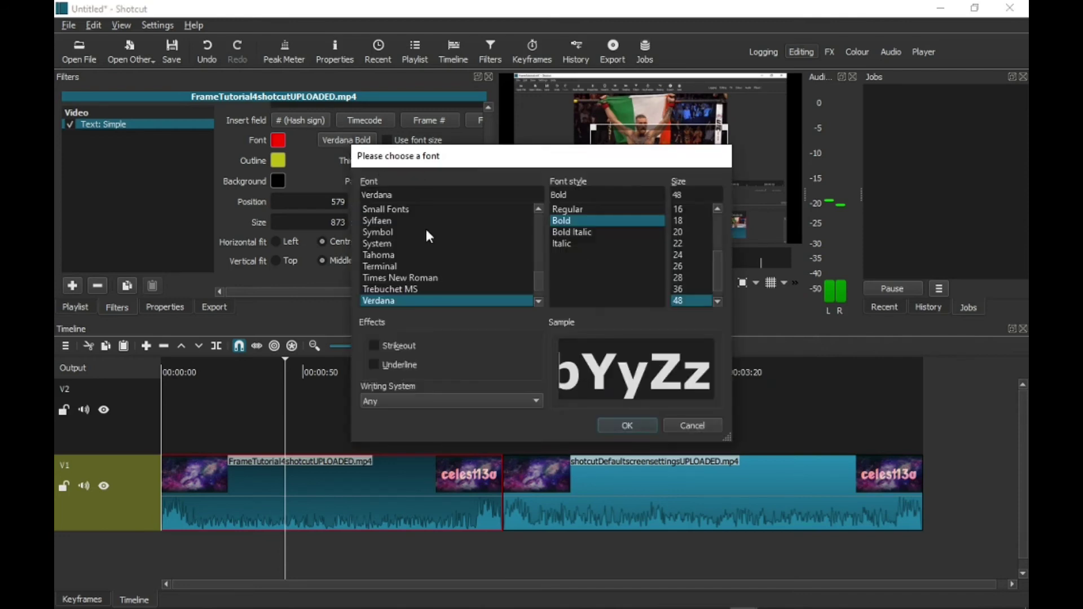
{"action": "left_click", "coordinate": [419, 278]}
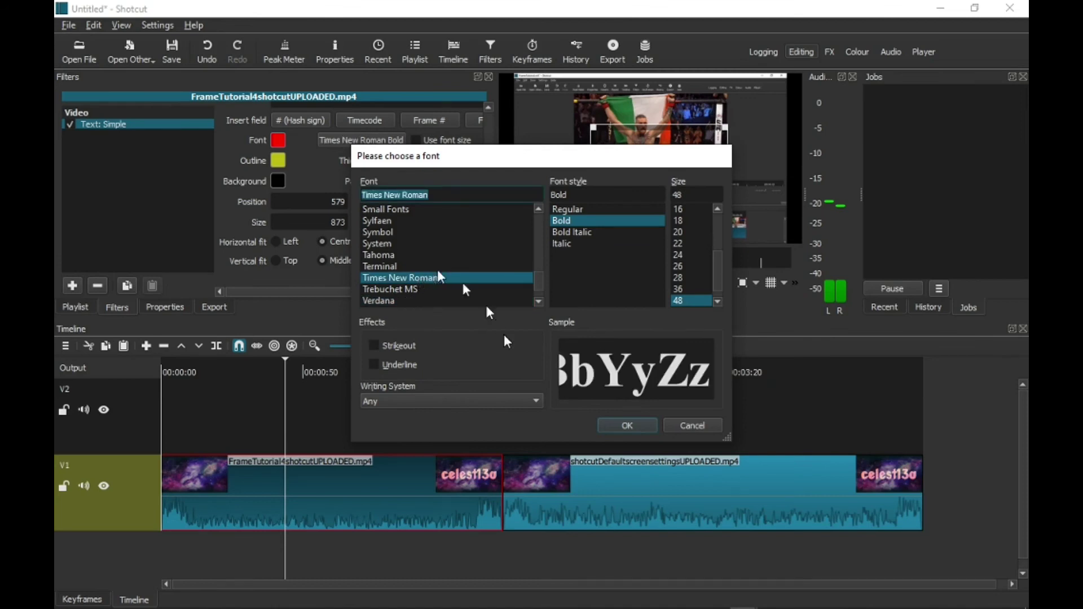
{"action": "left_click", "coordinate": [627, 426]}
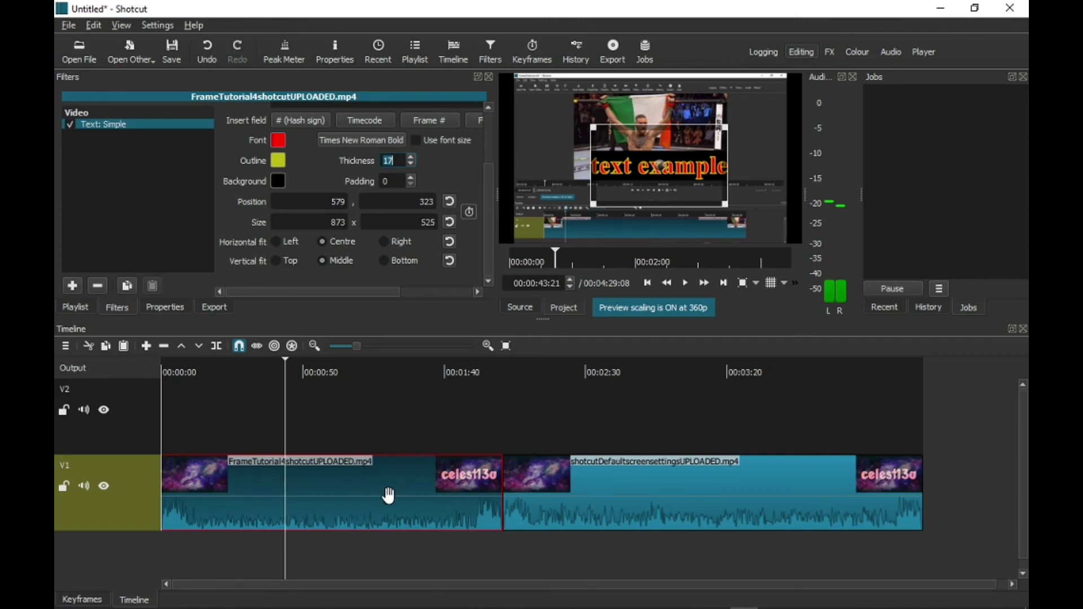
- Select shotcutDefaultscreensettingsUPLOADED.mp4 on V1 and move the playhead to 00:02:54:03
{"action": "left_click", "coordinate": [663, 494]}
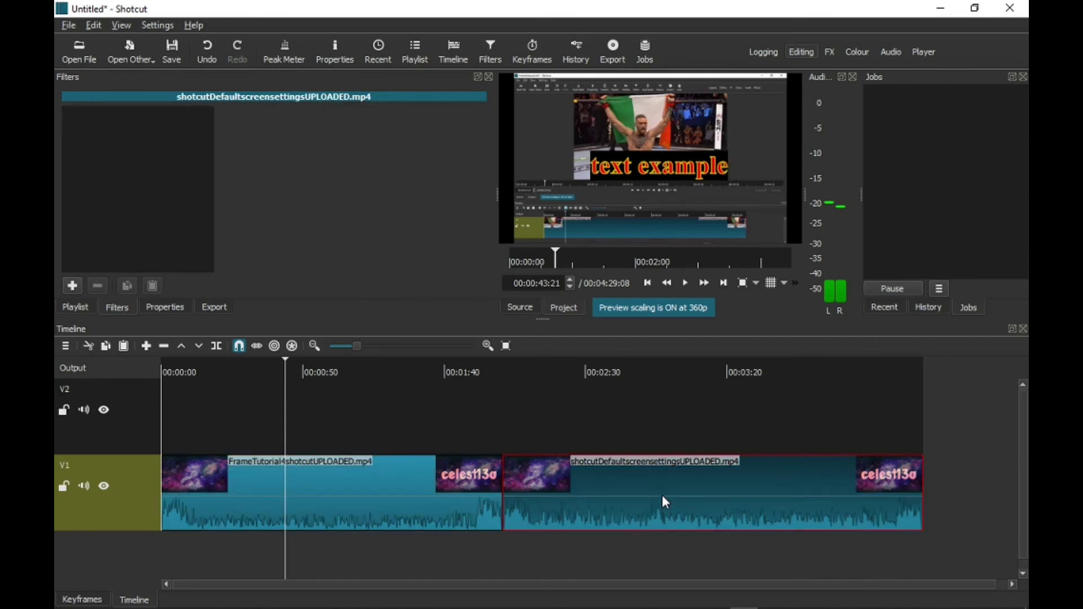
{"action": "left_click", "coordinate": [655, 371]}
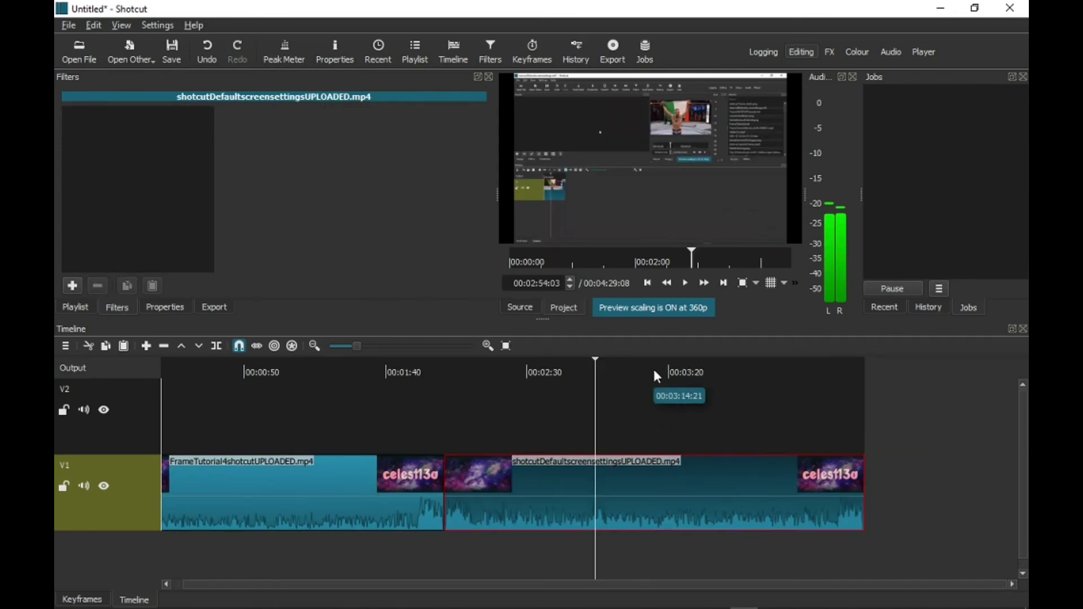